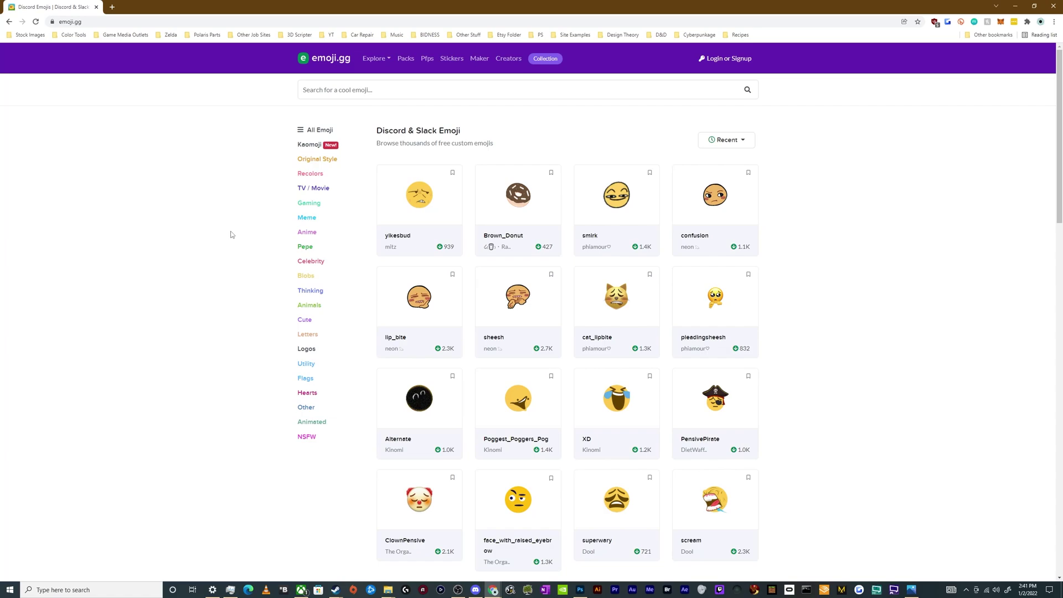
# Browse the Gaming emoji category, load two more batches, then bring Discord to the front.
pyautogui.click(307, 205)
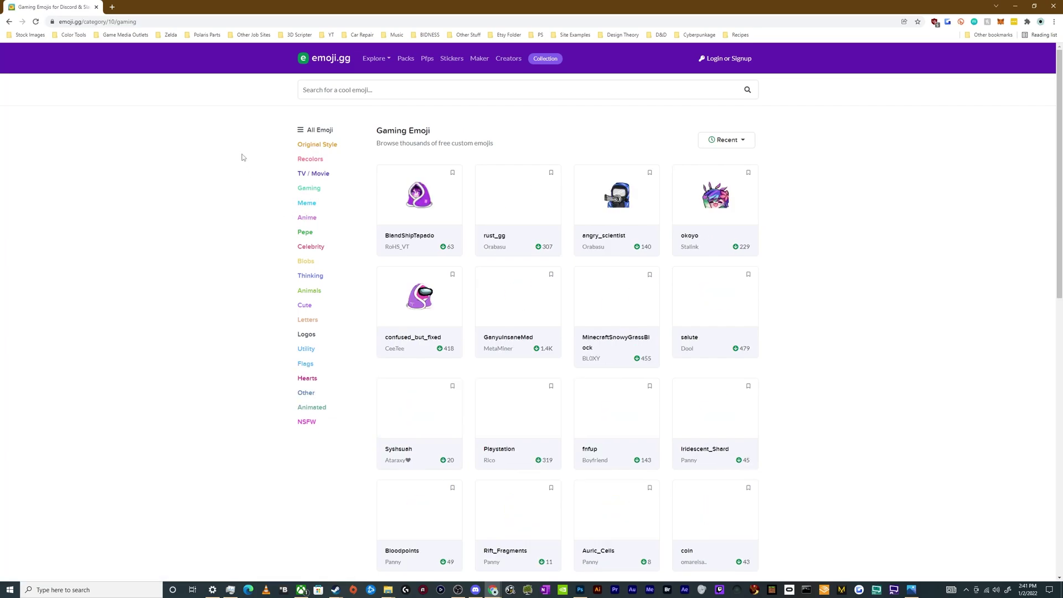
pyautogui.scroll(-4, 536, 327)
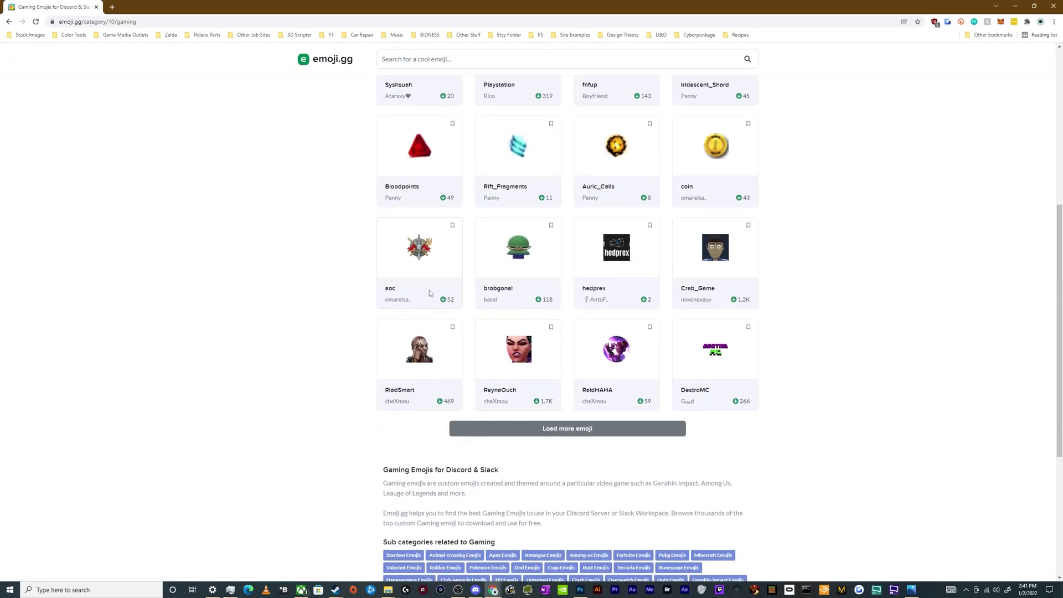
pyautogui.click(563, 435)
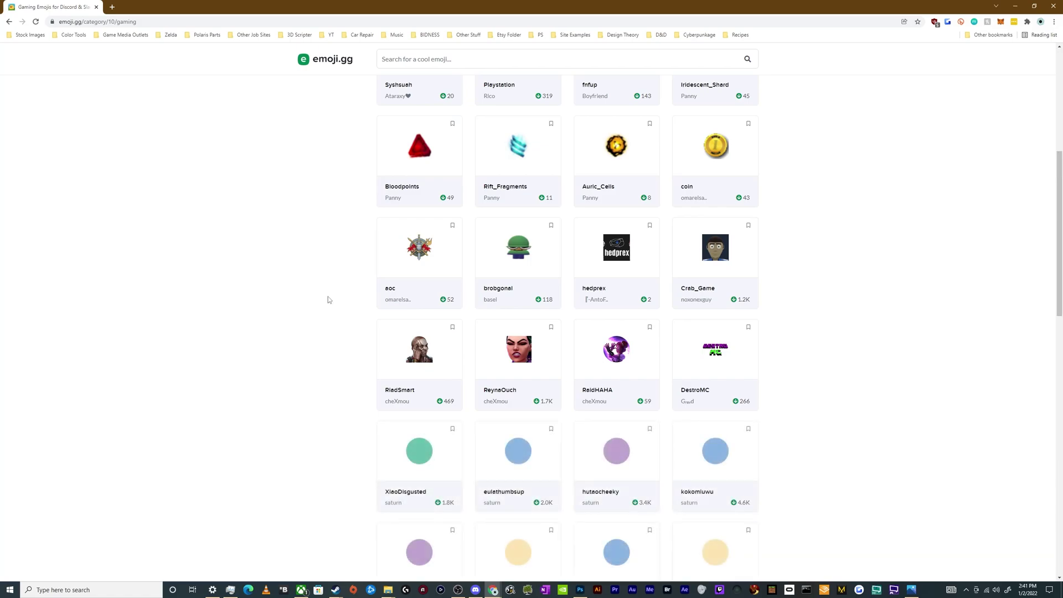
pyautogui.scroll(-2, 327, 297)
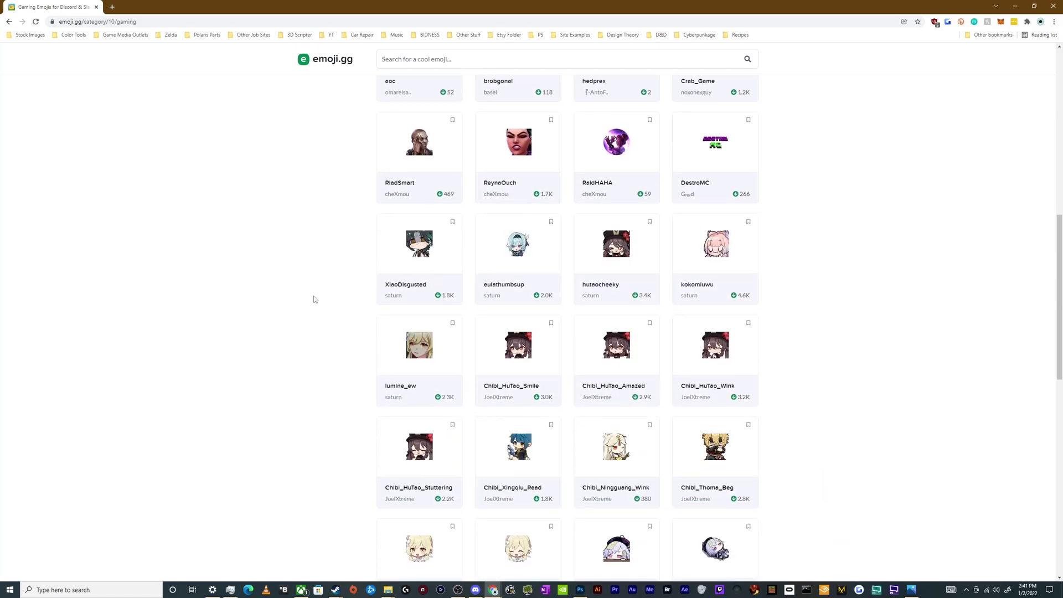
pyautogui.scroll(-2, 314, 299)
pyautogui.scroll(-2, 309, 287)
pyautogui.scroll(-4, 306, 278)
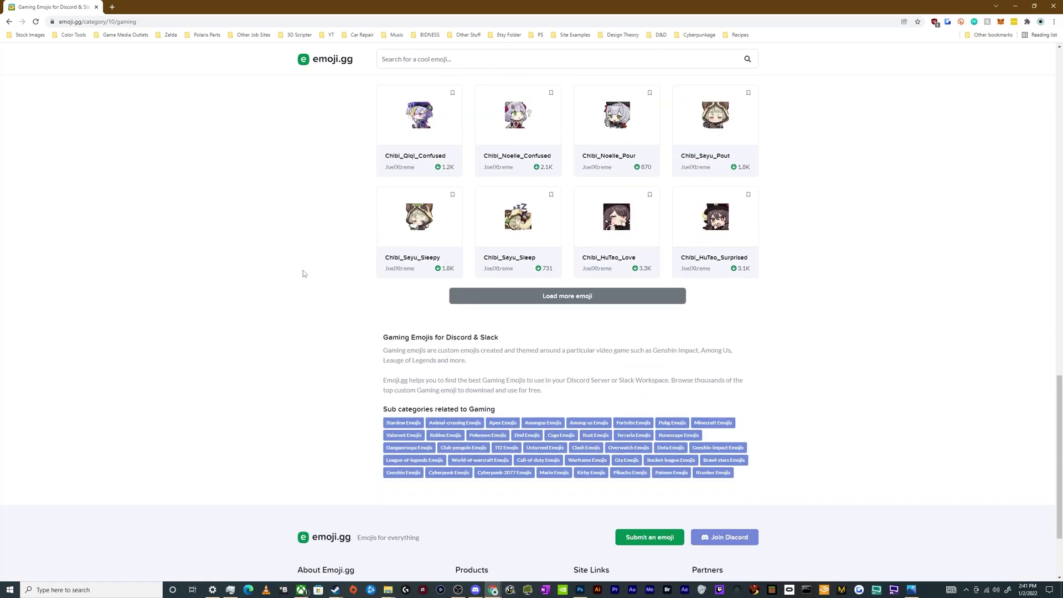
pyautogui.scroll(1, 303, 274)
pyautogui.click(518, 383)
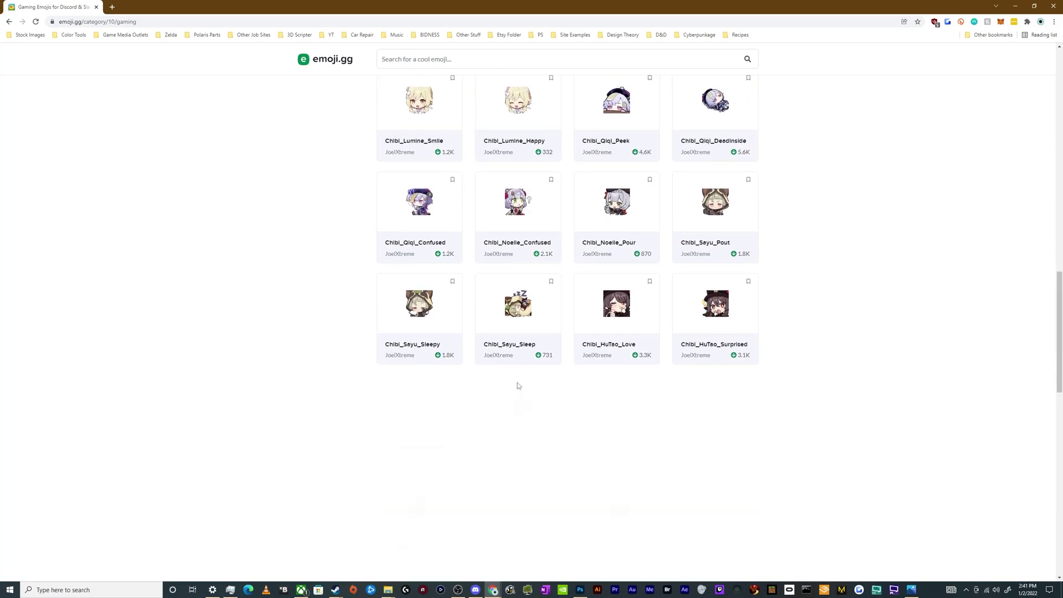
pyautogui.scroll(-3, 352, 375)
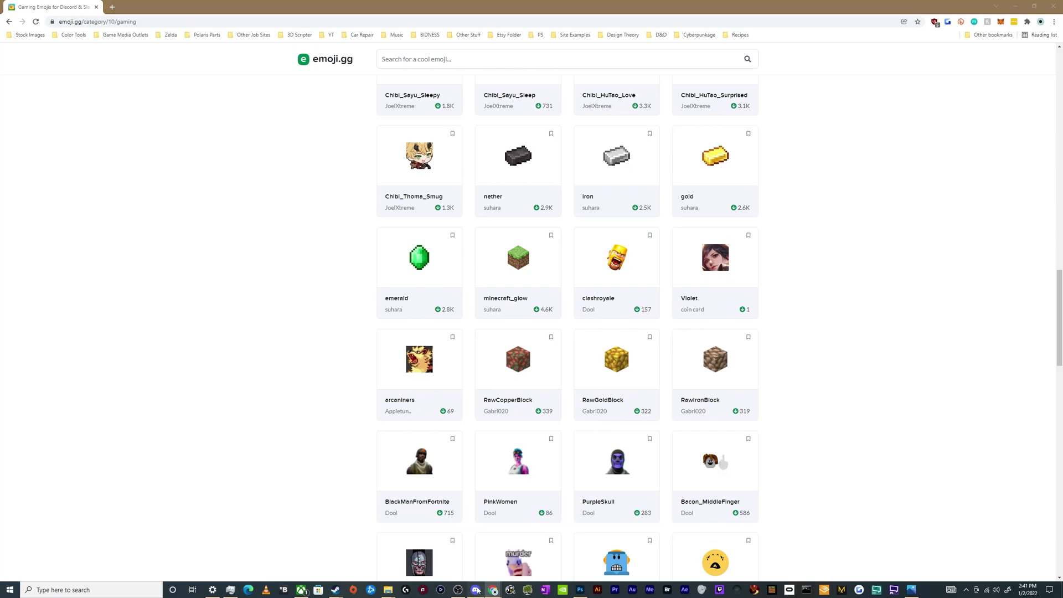
pyautogui.hotkey('alt', 'Tab')
# View the server's custom emoji list in Server Settings showing 14 free slots, then return to emoji.gg.
pyautogui.click(332, 130)
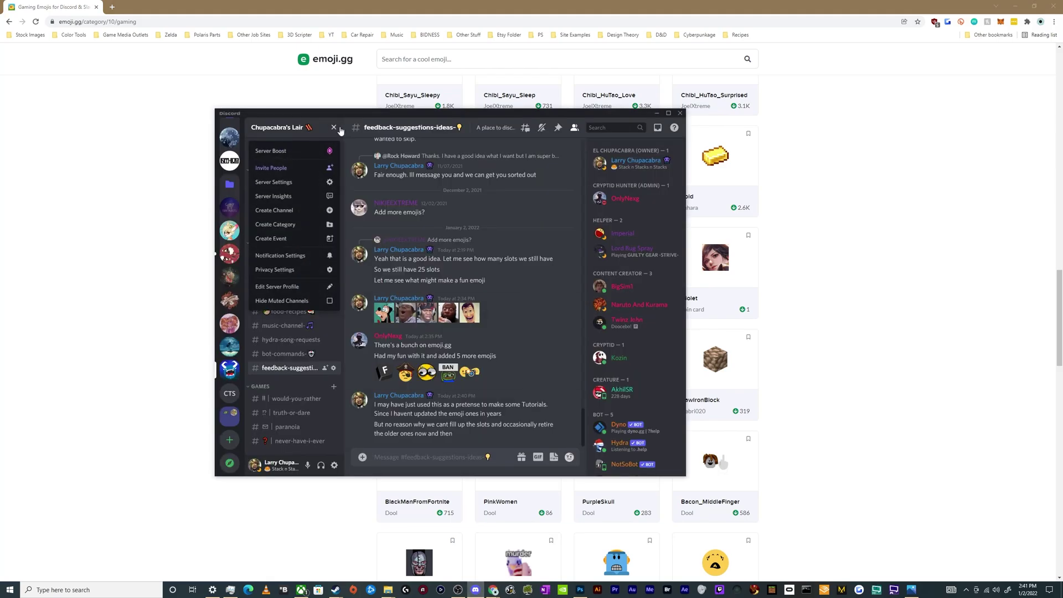
pyautogui.click(285, 181)
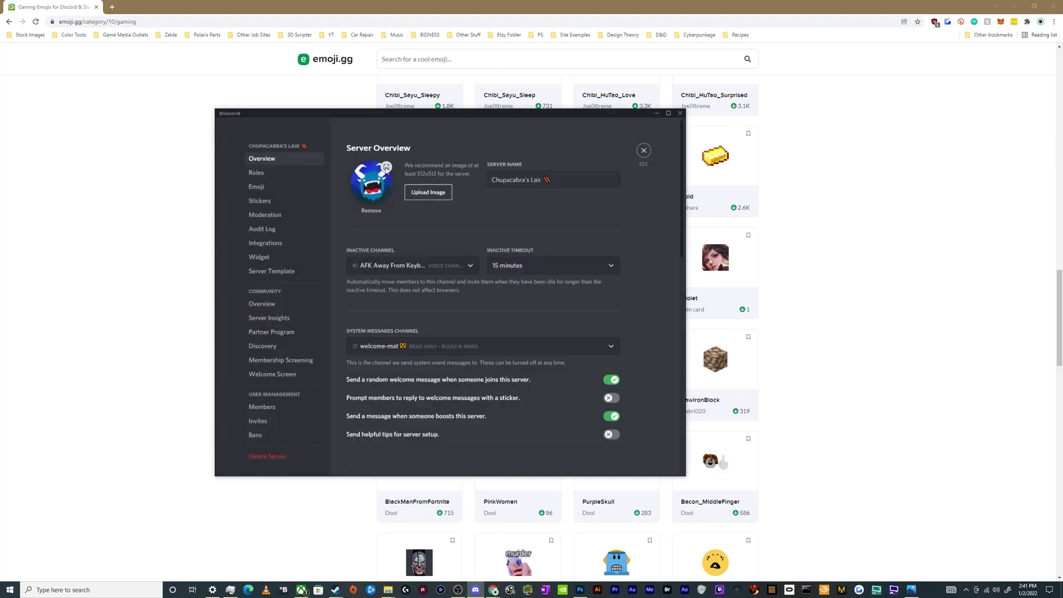
pyautogui.click(274, 186)
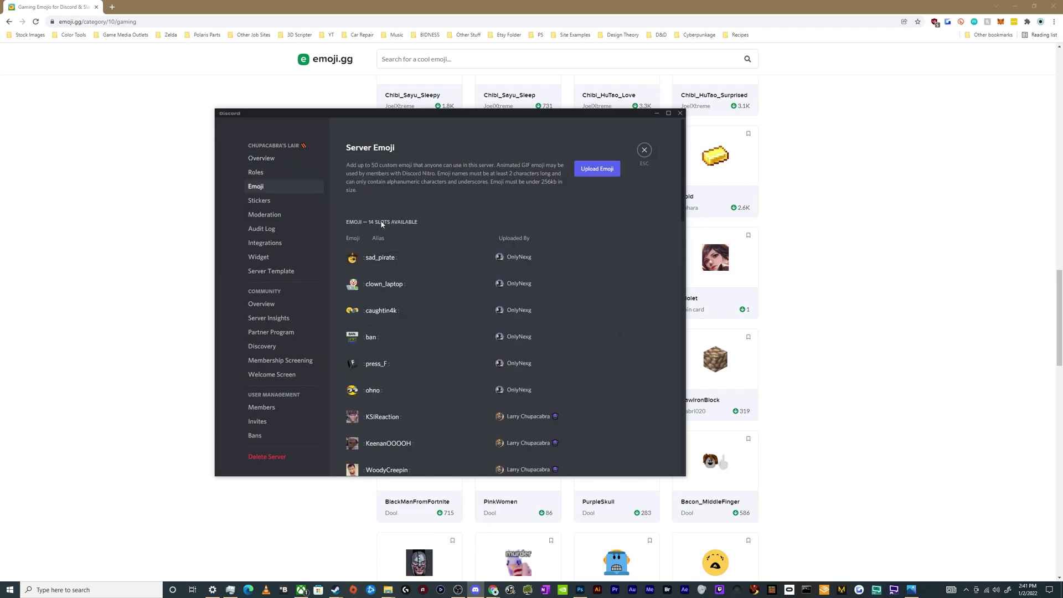
pyautogui.click(152, 304)
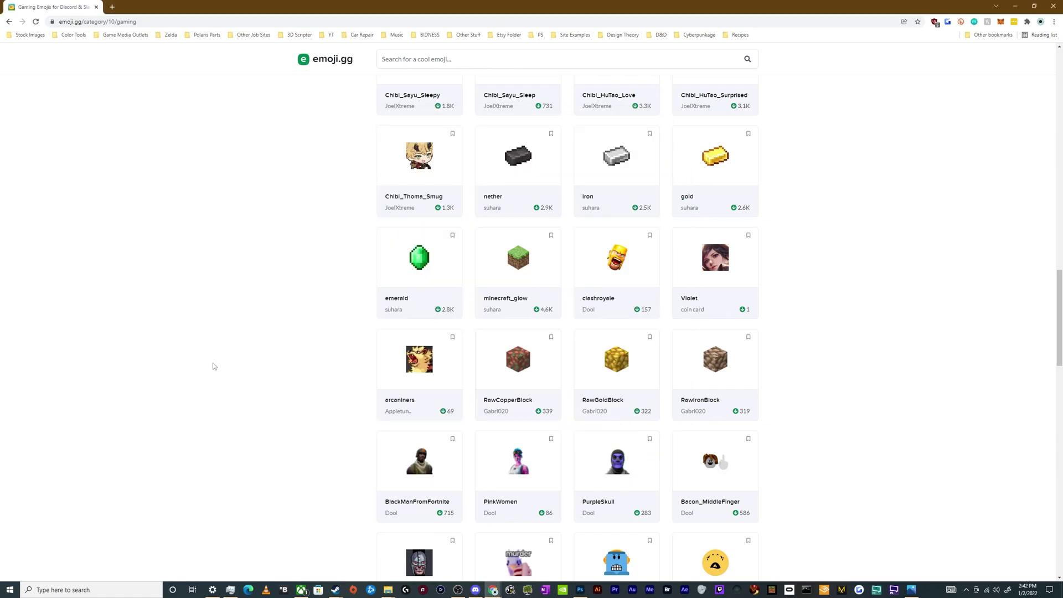
# Open arcaniners and emerald (Gaming) plus Shrek and erp (Meme) in new tabs, then show arcaniners.
pyautogui.middleClick(428, 365)
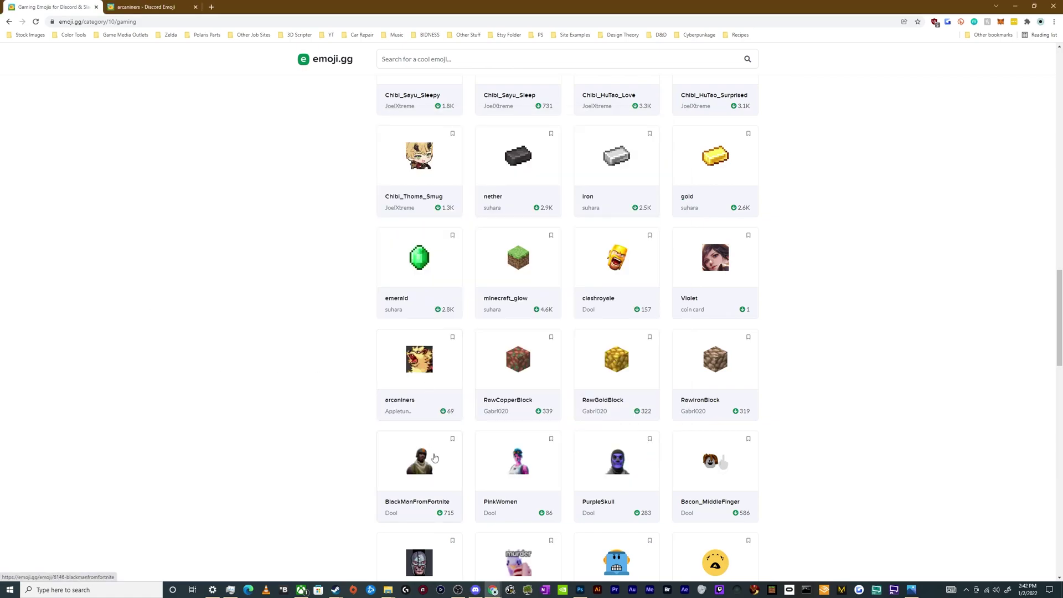
pyautogui.scroll(-3, 434, 458)
pyautogui.scroll(4, 434, 457)
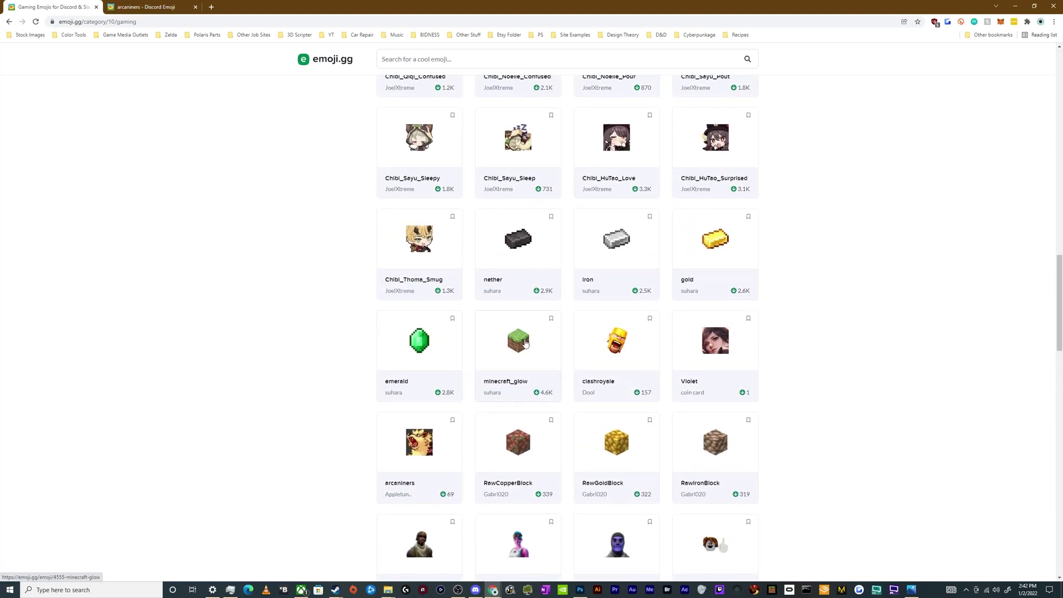
pyautogui.middleClick(418, 343)
pyautogui.scroll(-3, 614, 325)
pyautogui.scroll(-4, 665, 311)
pyautogui.scroll(-1, 689, 301)
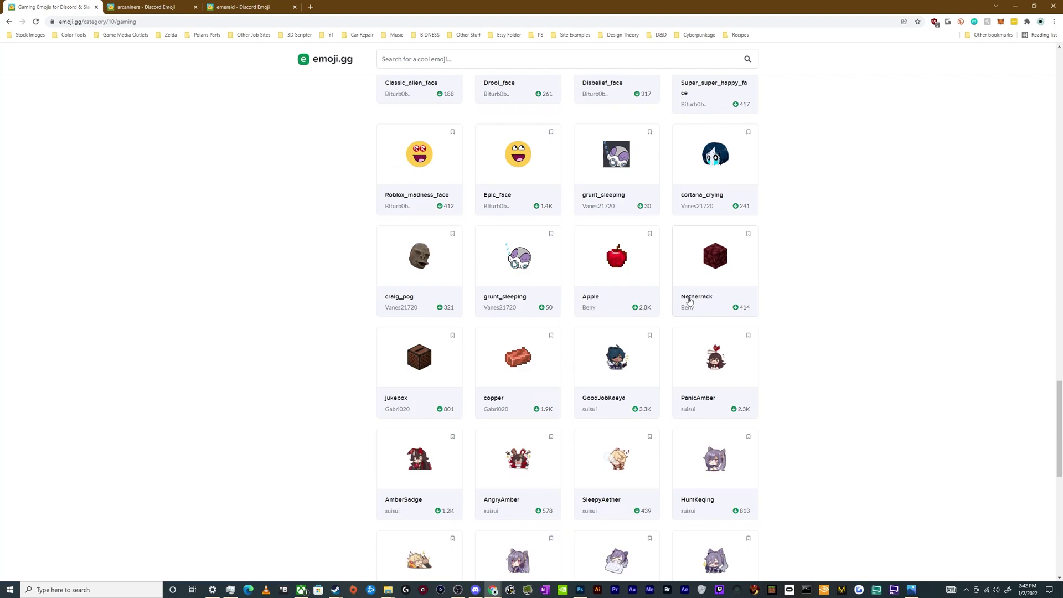
pyautogui.scroll(-1, 417, 266)
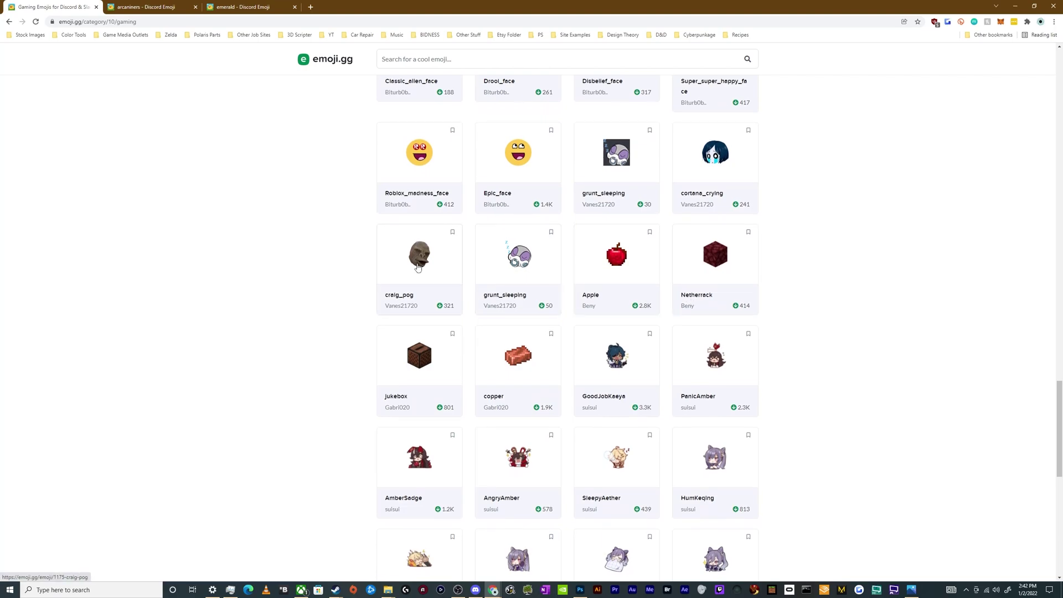
pyautogui.scroll(4, 360, 294)
pyautogui.scroll(5, 316, 296)
pyautogui.scroll(8, 320, 299)
pyautogui.scroll(2, 301, 235)
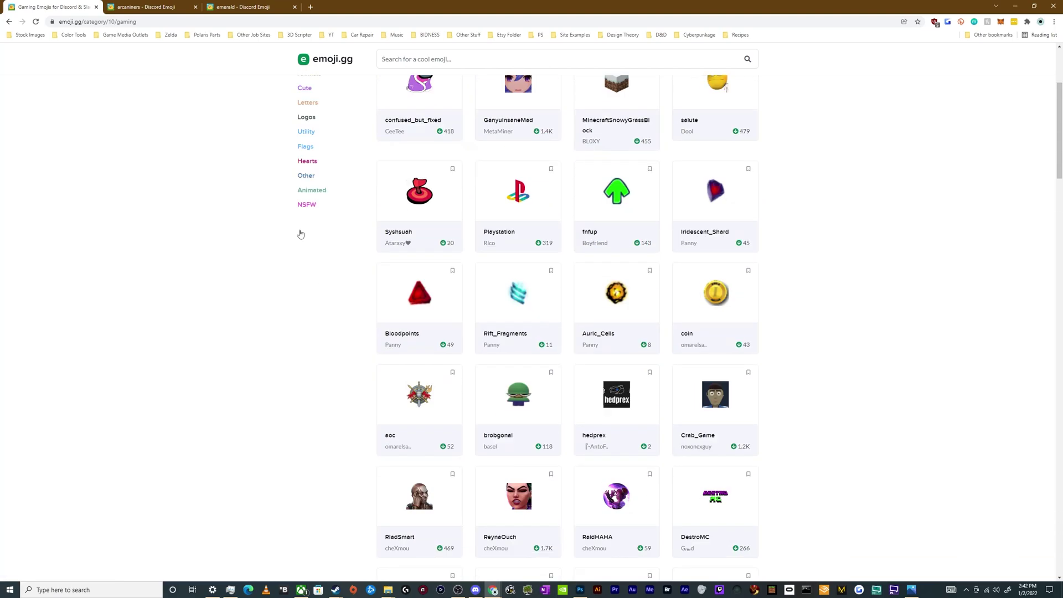
pyautogui.scroll(3, 301, 234)
pyautogui.click(306, 205)
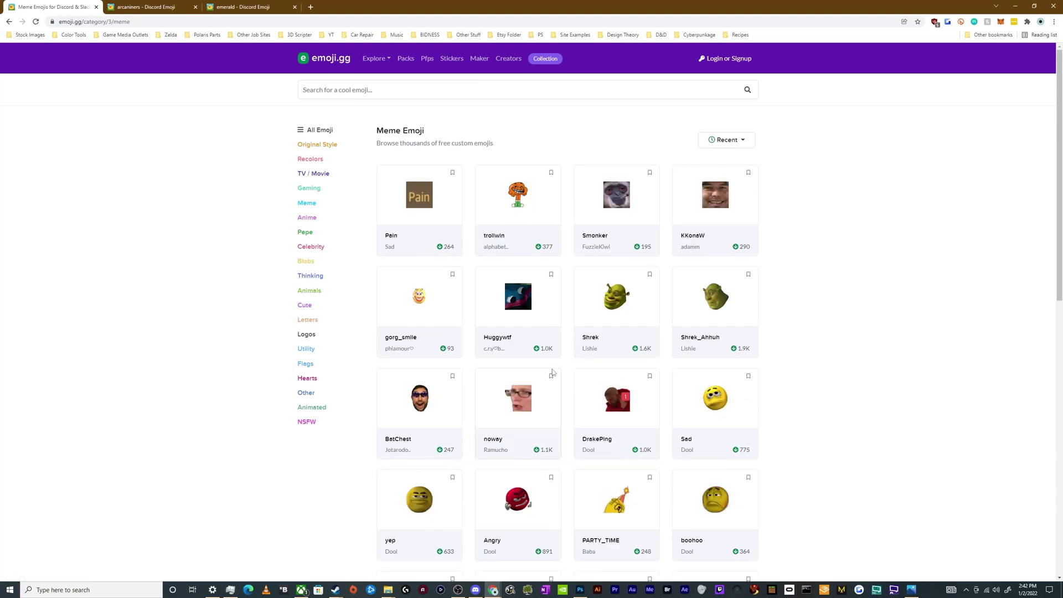
pyautogui.middleClick(625, 307)
pyautogui.scroll(-3, 582, 364)
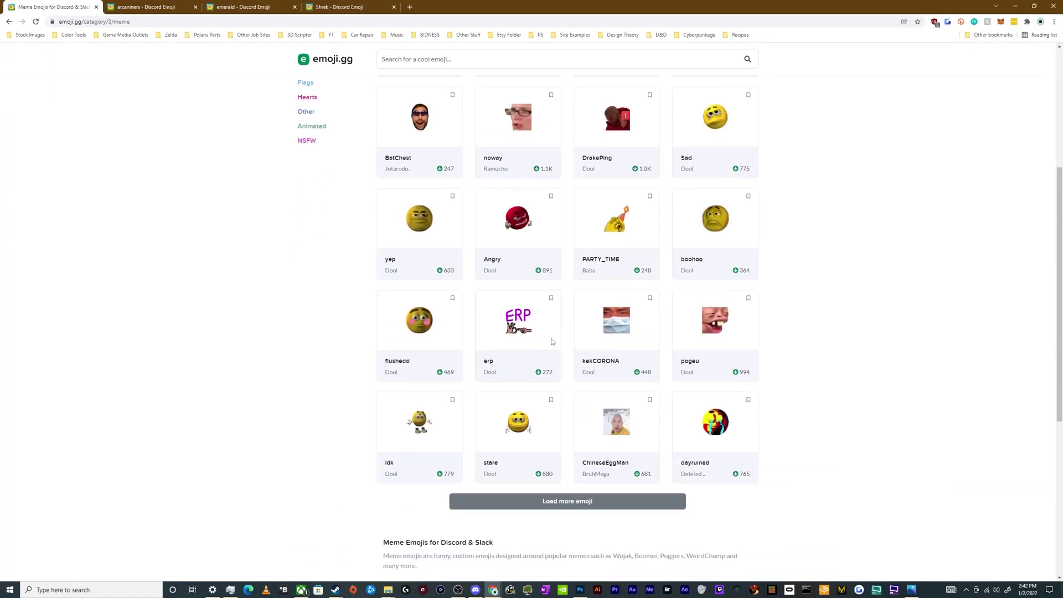
pyautogui.middleClick(521, 421)
pyautogui.click(158, 9)
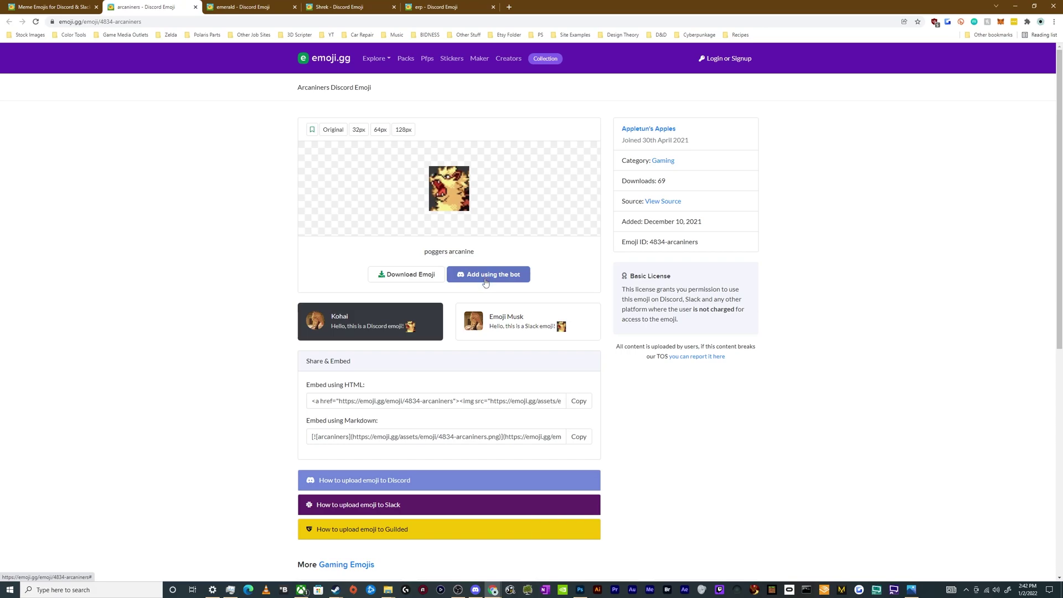
# Start the bot add for arcaniners and sign in to emoji.gg using Discord.
pyautogui.click(712, 61)
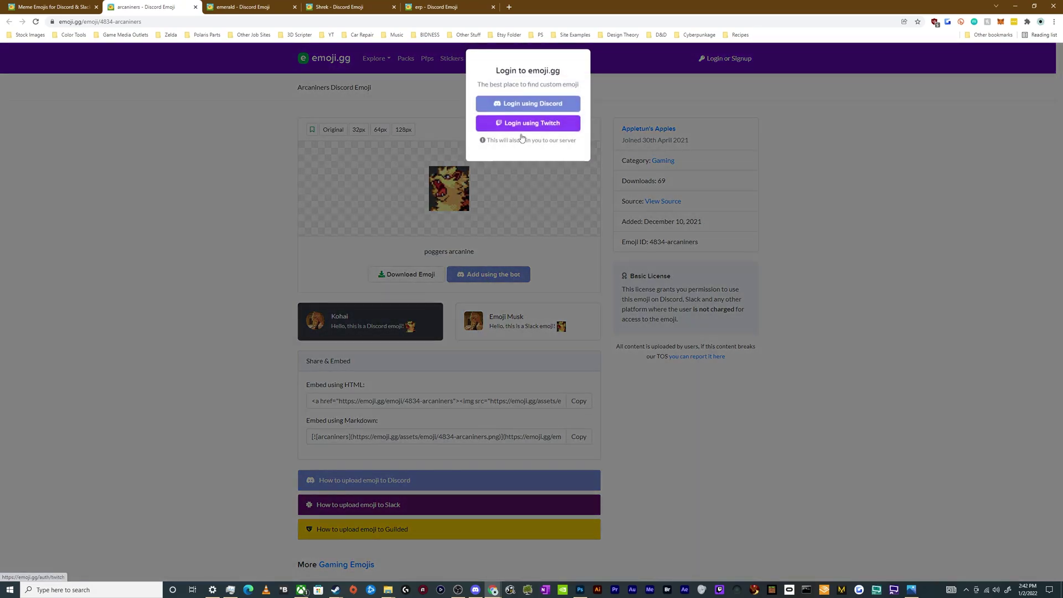
pyautogui.click(532, 110)
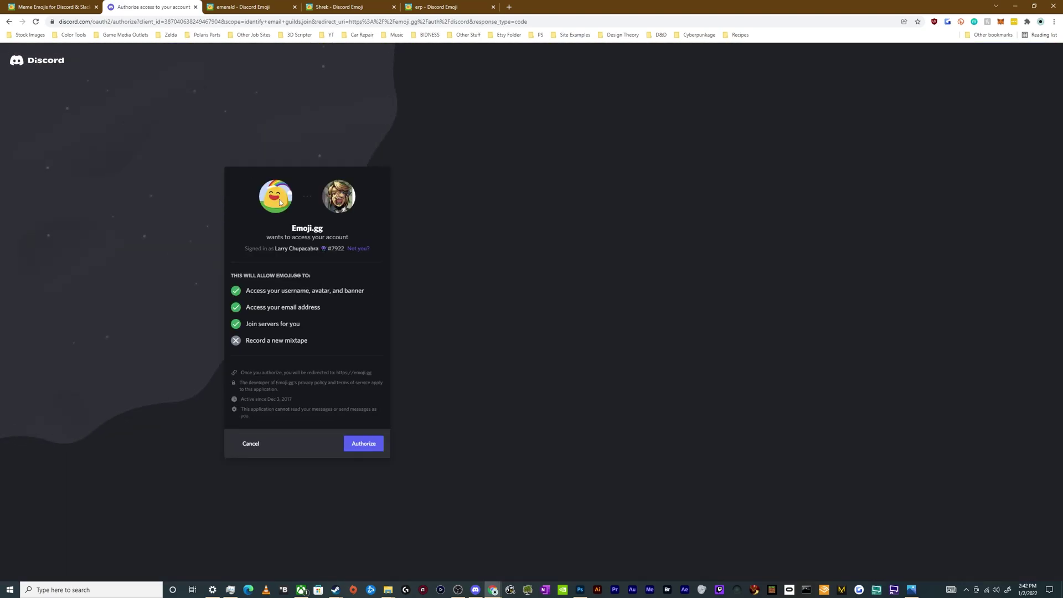
# Authorize Emoji.gg and its bot for Chupacabra's Lair, closing the listing and authorization tabs.
pyautogui.click(376, 445)
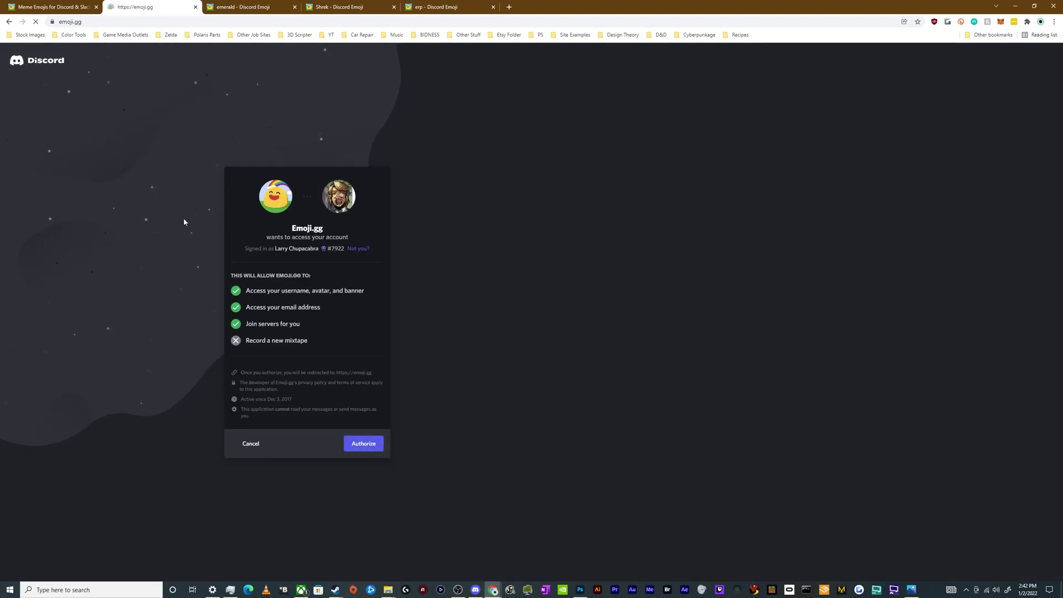
pyautogui.hotkey('ctrl', 'w')
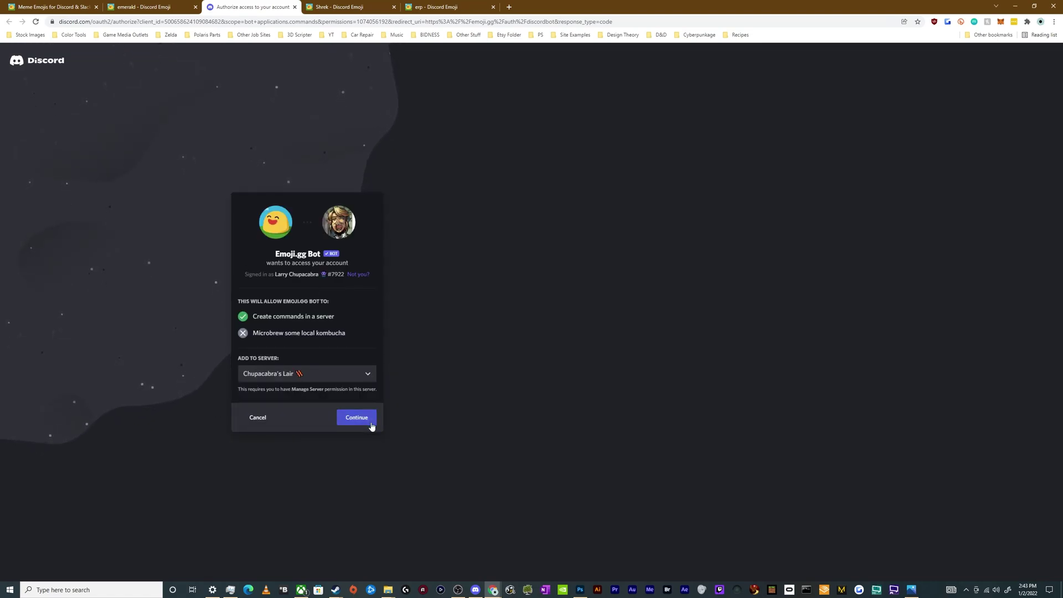
pyautogui.click(372, 425)
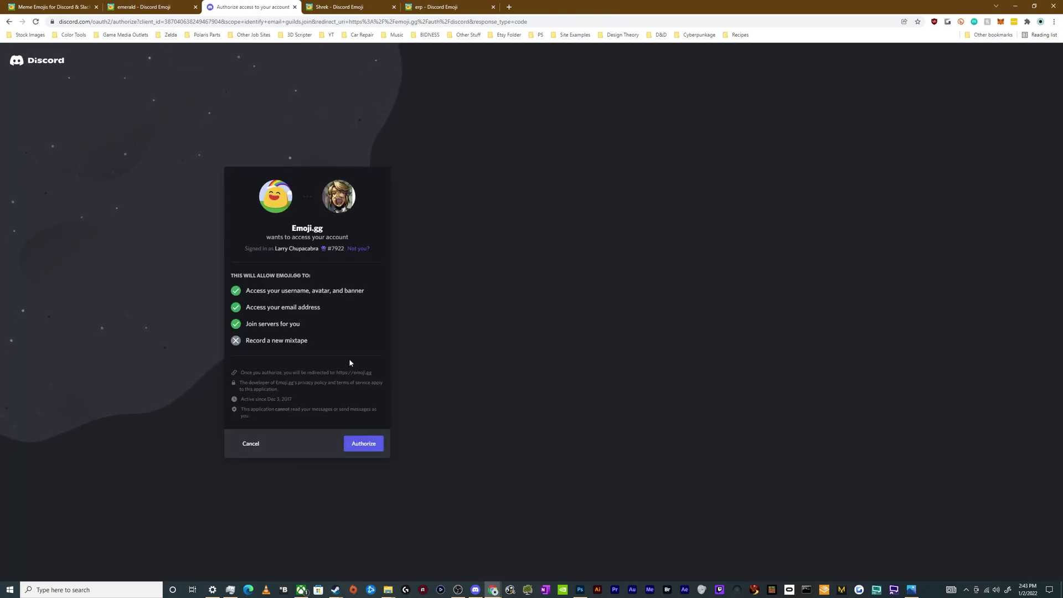
pyautogui.click(359, 442)
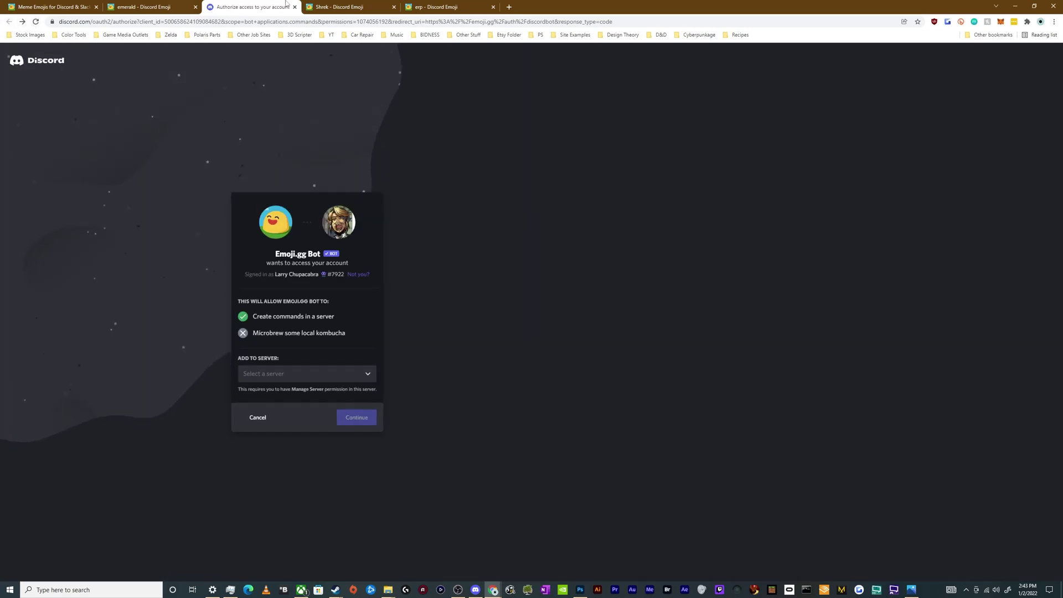
pyautogui.click(294, 7)
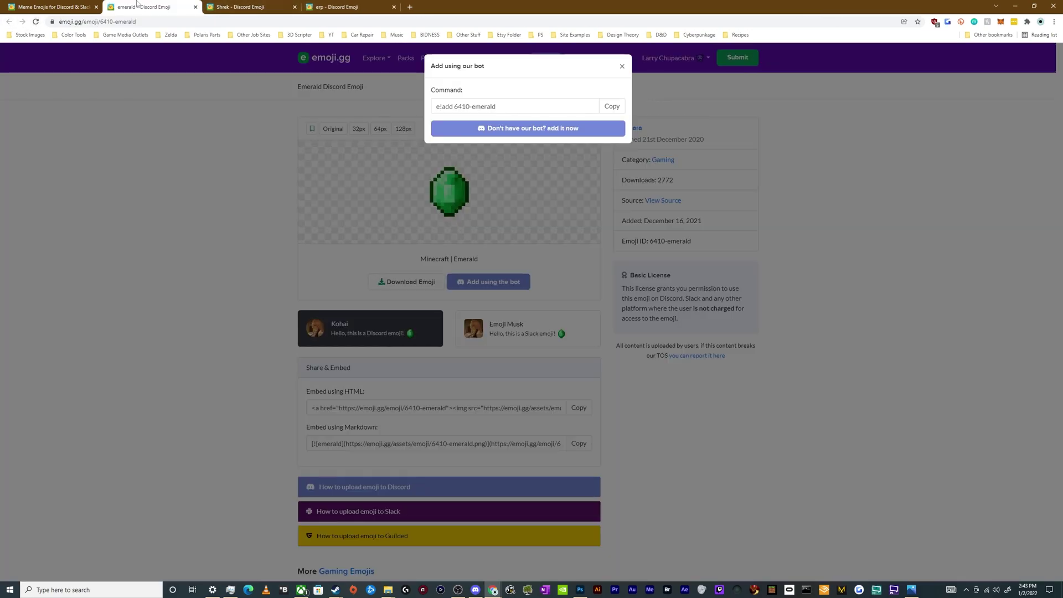
# Send the emerald e!add command to the bot in #bot-commands, then close the emerald tab.
pyautogui.click(622, 66)
pyautogui.click(35, 22)
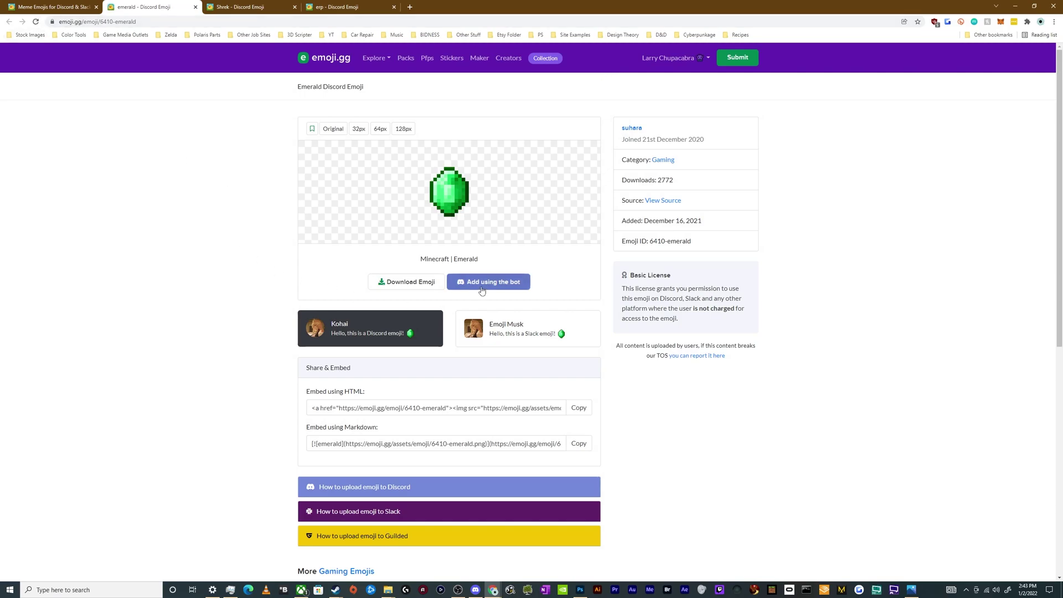
pyautogui.click(480, 291)
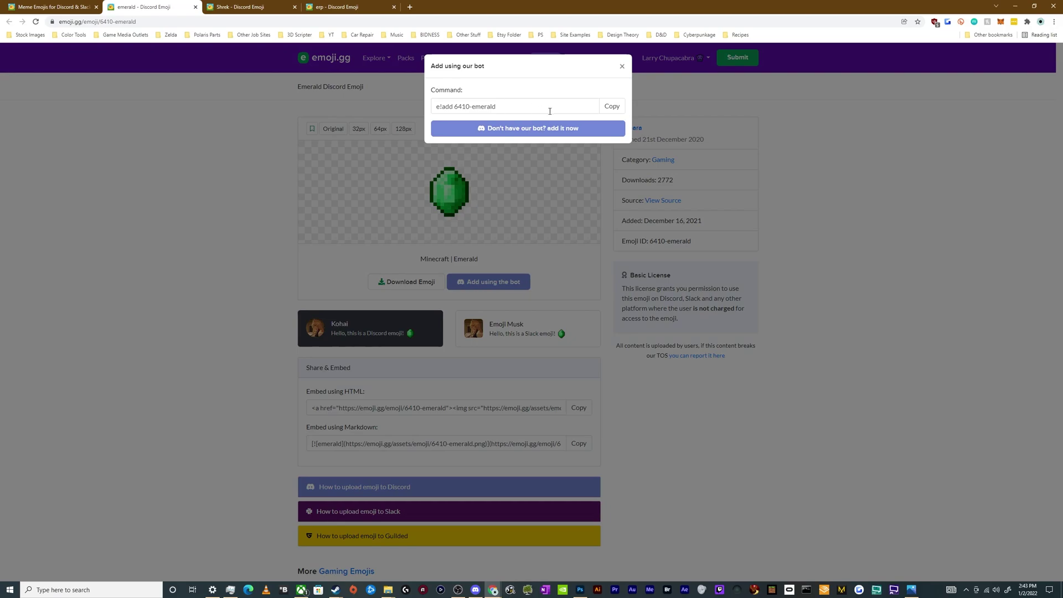
pyautogui.moveTo(549, 111); pyautogui.dragTo(435, 107)
pyautogui.hotkey('ctrl', 'c')
pyautogui.click(475, 589)
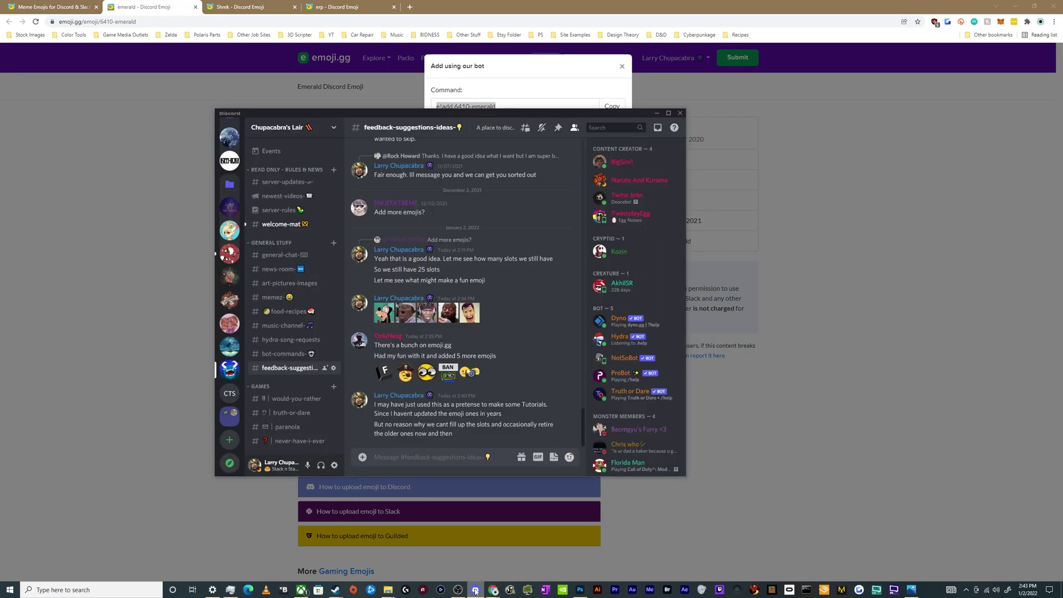
pyautogui.click(283, 353)
pyautogui.hotkey('ctrl', 'v')
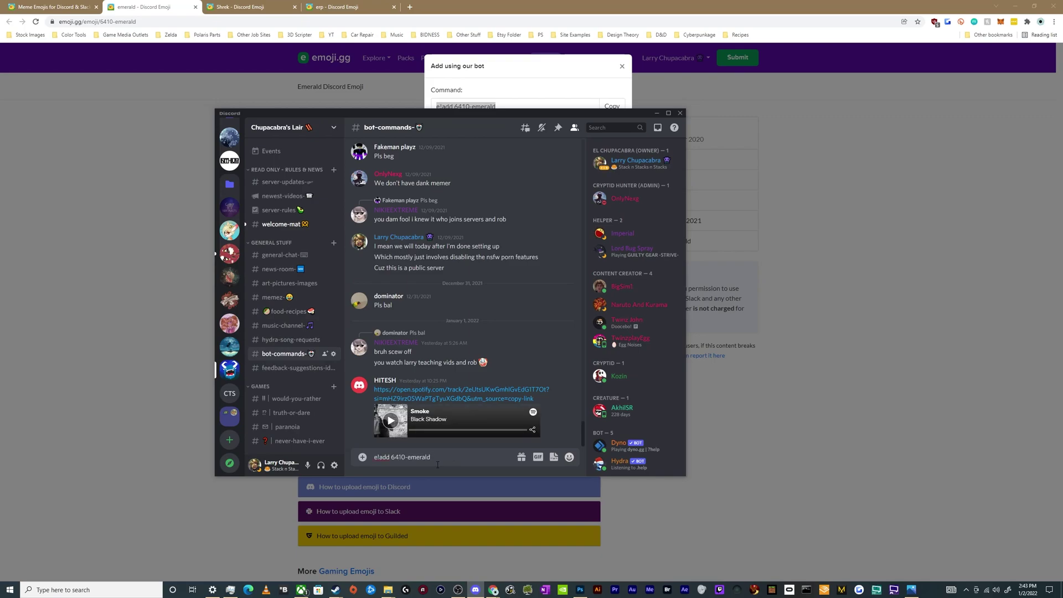
pyautogui.press('Return')
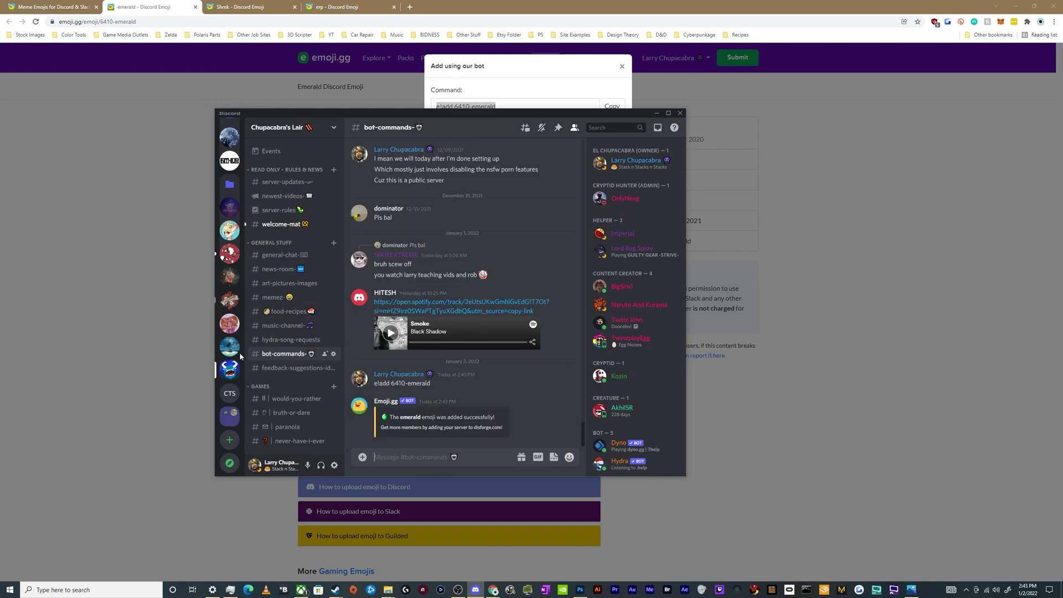
pyautogui.click(106, 359)
pyautogui.hotkey('ctrl', 'w')
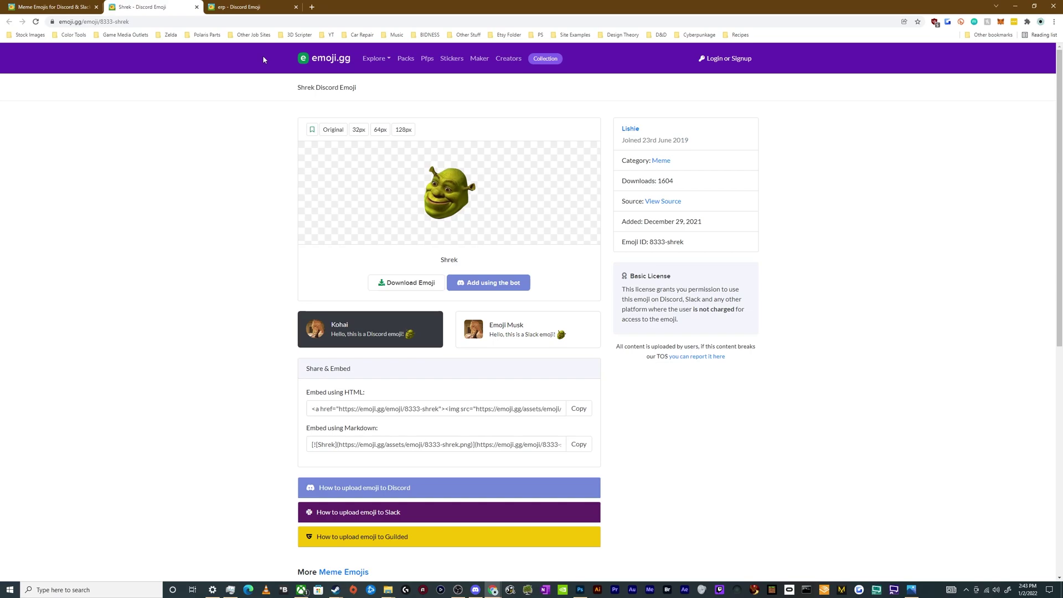
# Send the Shrek e!add command in #bot-commands, resending after the cooldown, then return to the browser.
pyautogui.click(471, 283)
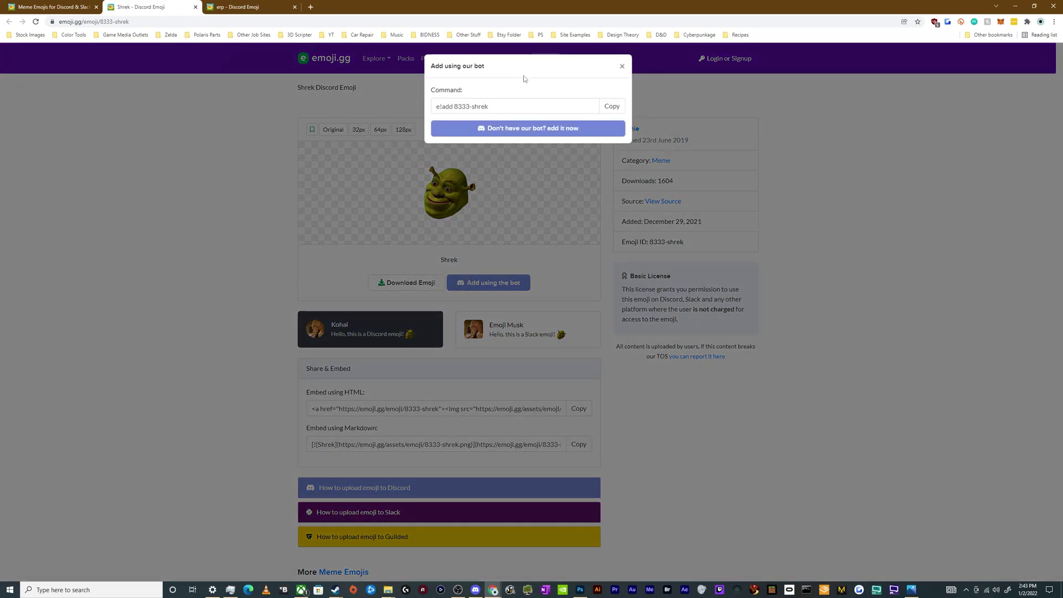
pyautogui.click(612, 107)
pyautogui.click(476, 590)
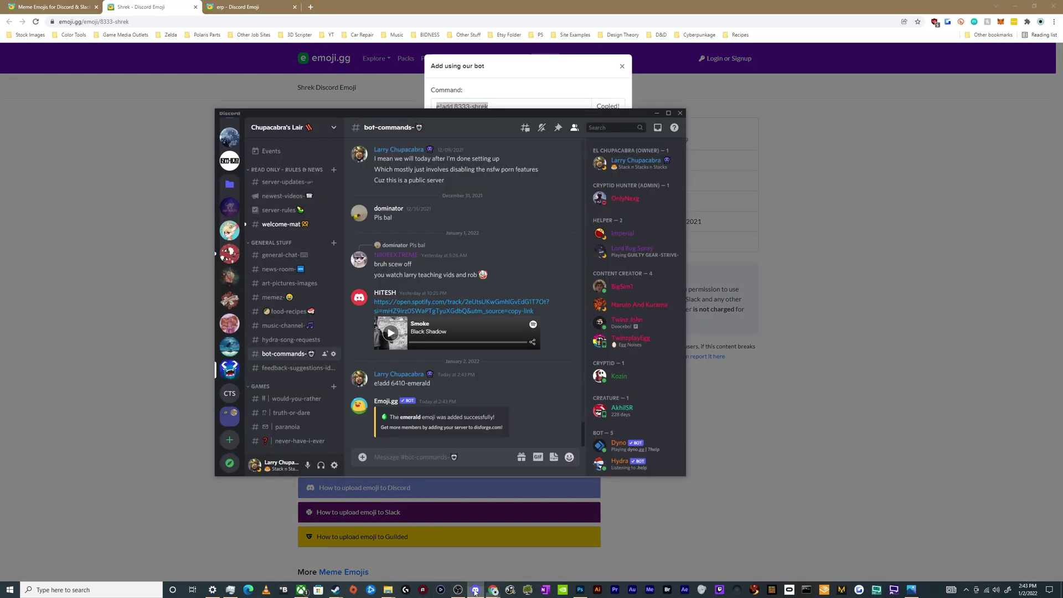
pyautogui.hotkey('ctrl', 'v')
pyautogui.press('Return')
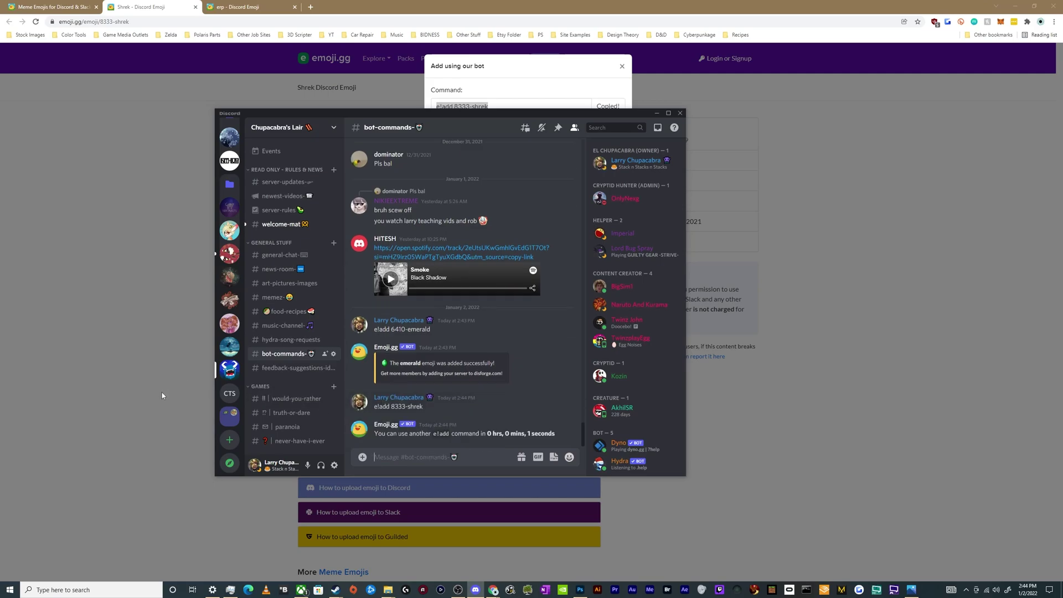
pyautogui.hotkey('ctrl', 'v')
pyautogui.press('Return')
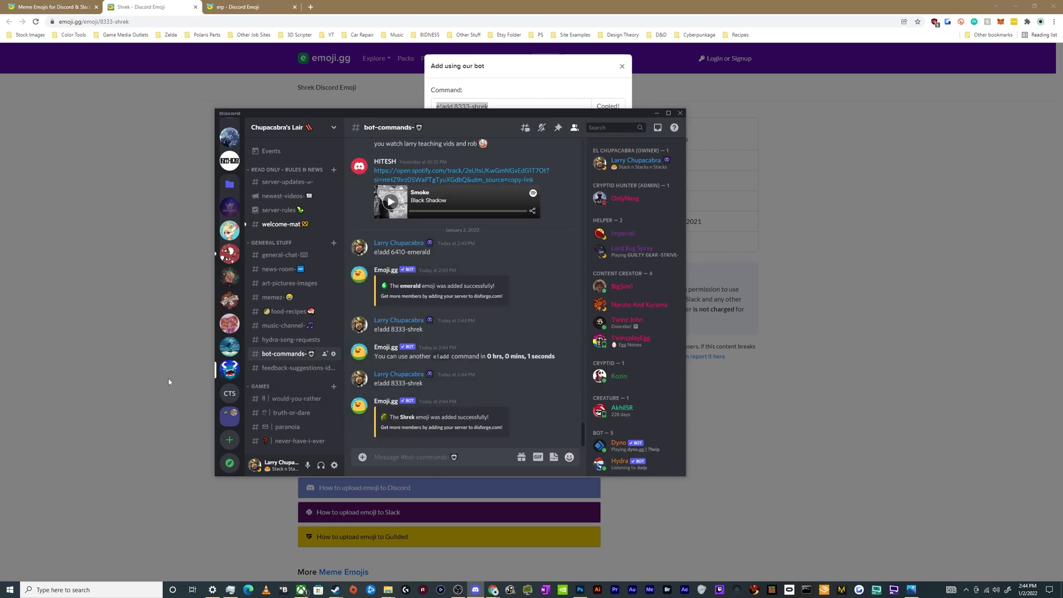
pyautogui.click(169, 381)
# Close the Shrek tab, get sendnoods added via its bot command, and bring up the server's options menu.
pyautogui.click(195, 7)
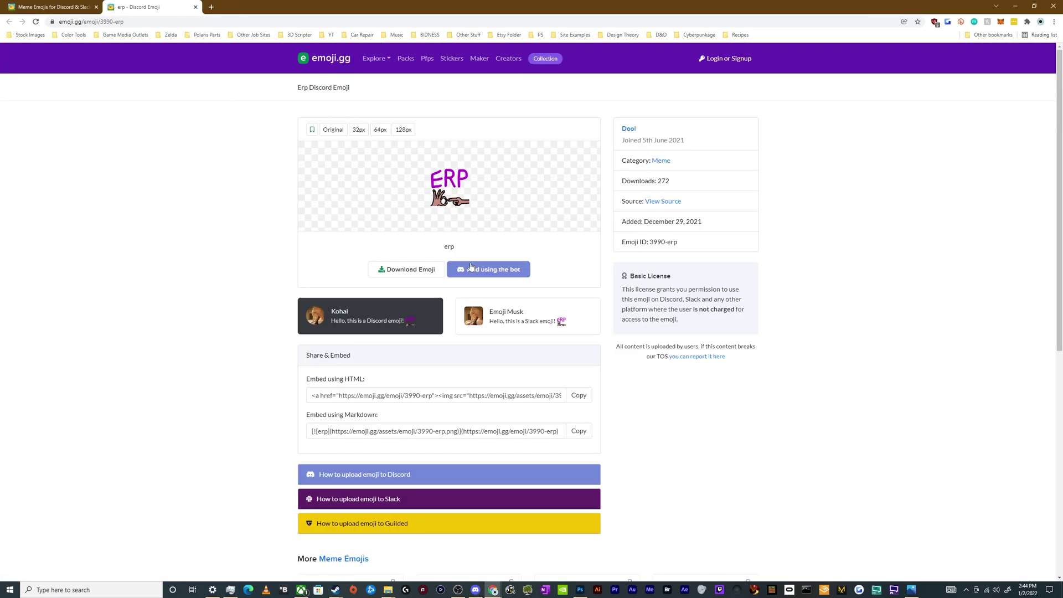
pyautogui.hotkey('ctrl', 'shift', 'Tab')
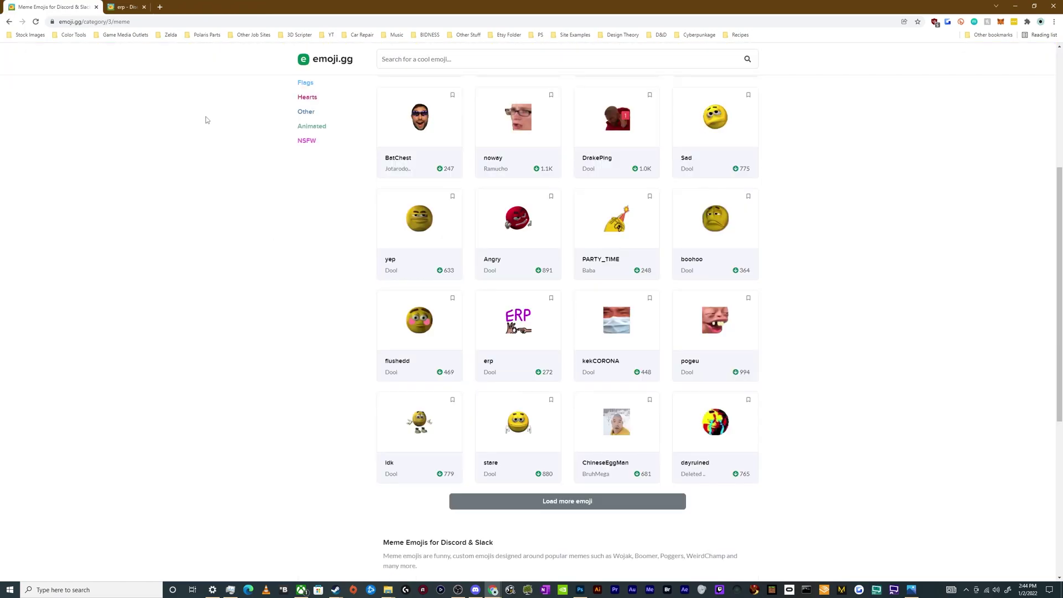
pyautogui.scroll(-4, 330, 228)
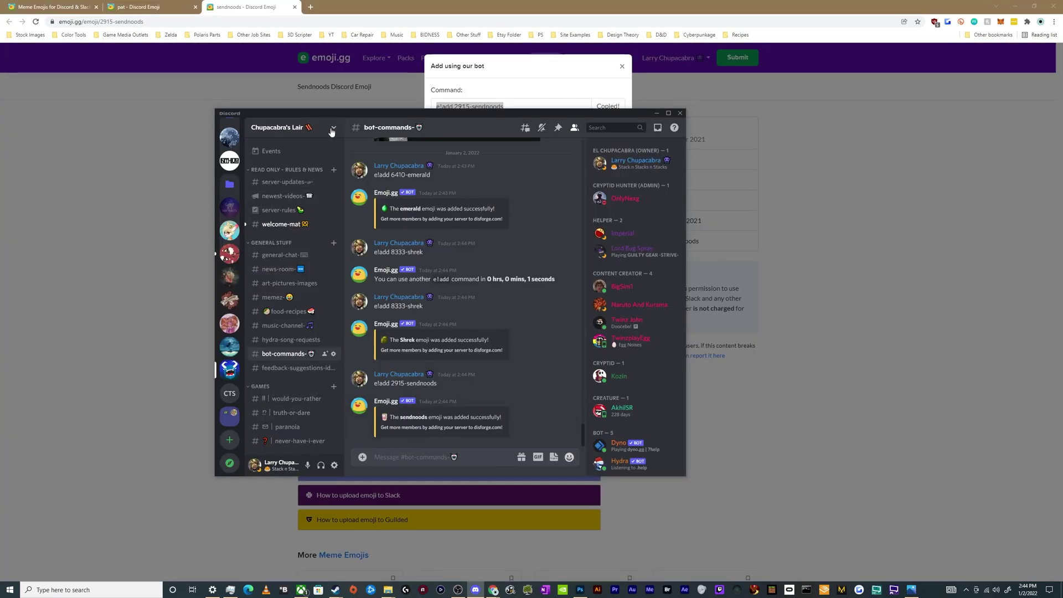
pyautogui.click(295, 127)
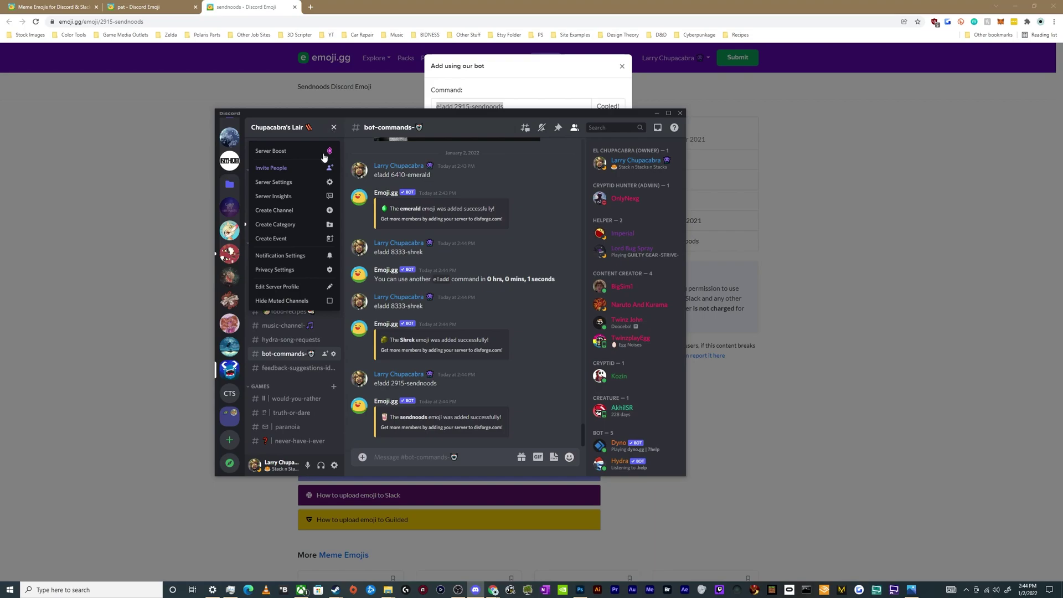
# Check that sendnoods, Shrek and emerald appear in Server Settings Emoji, then return to the sendnoods page.
pyautogui.click(288, 184)
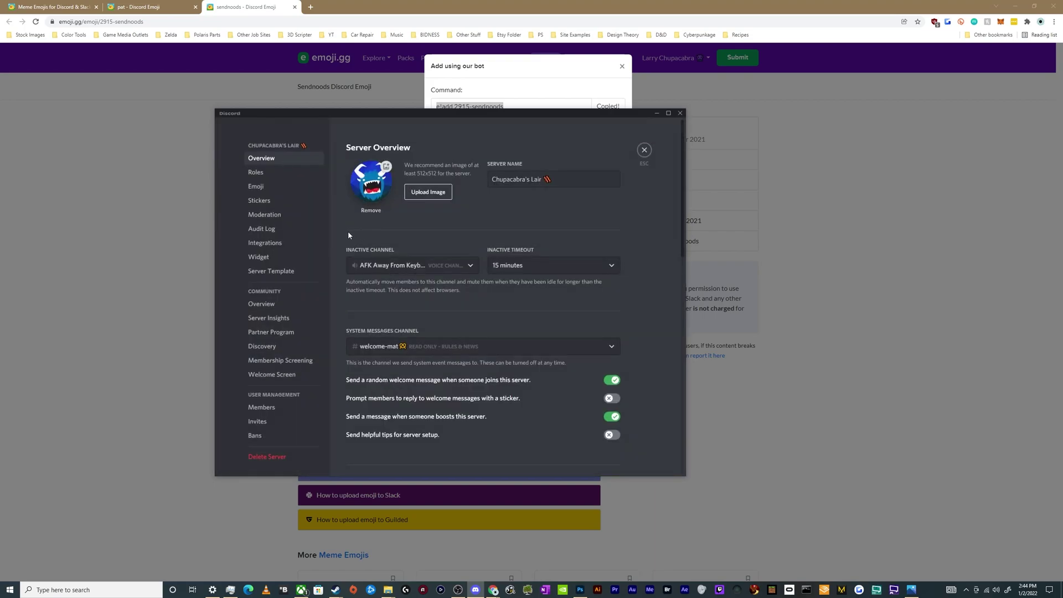
pyautogui.click(274, 186)
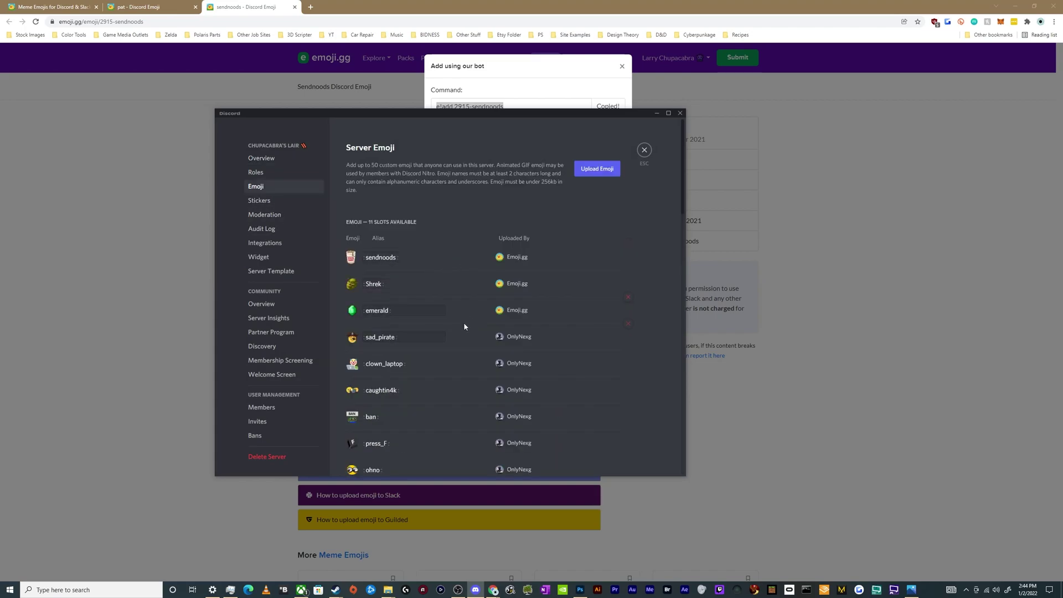
pyautogui.scroll(-3, 574, 373)
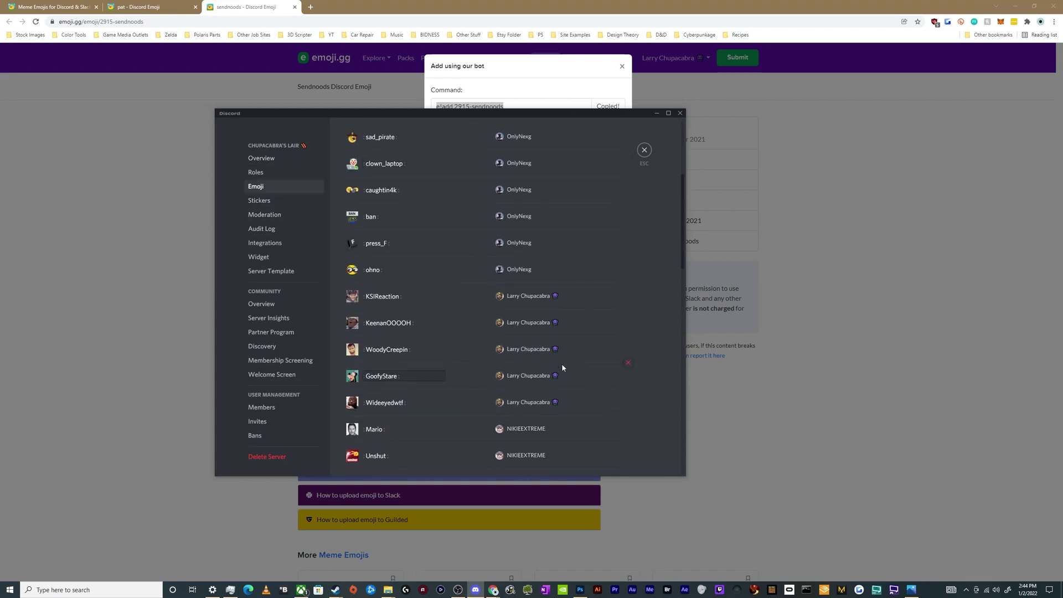
pyautogui.scroll(3, 562, 366)
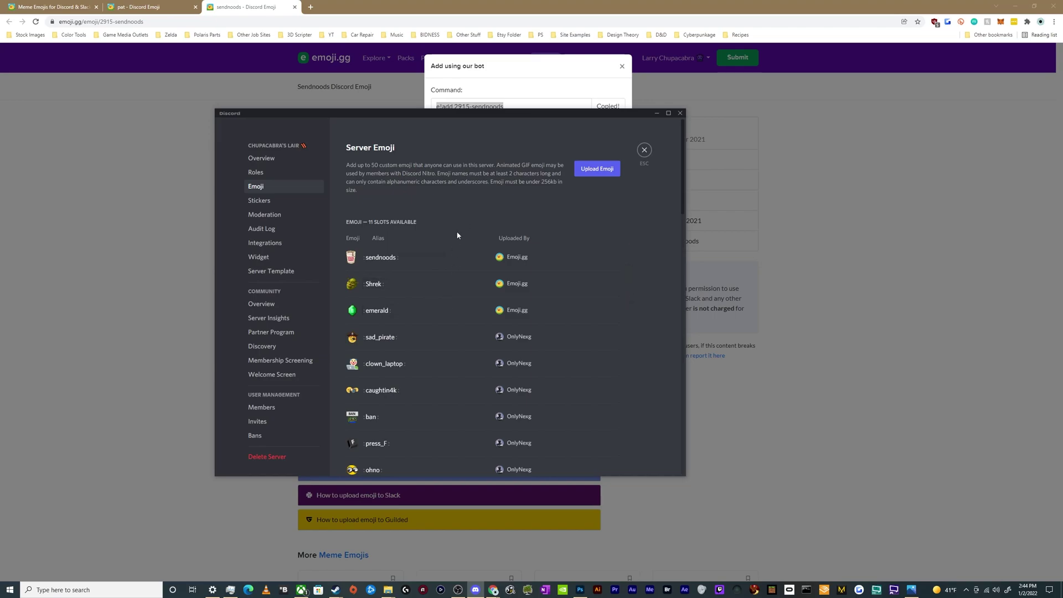
pyautogui.click(596, 70)
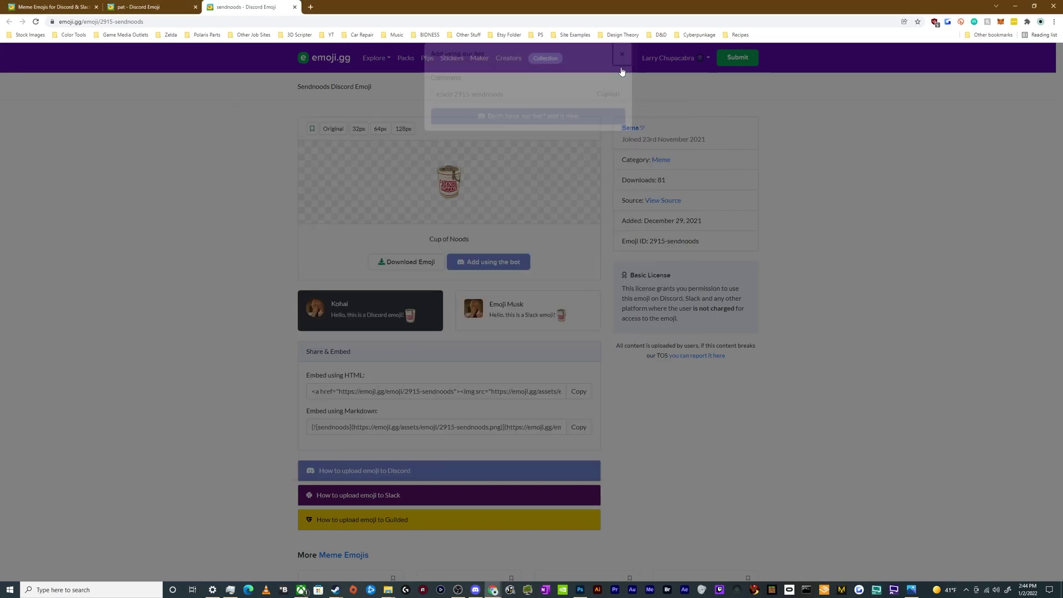